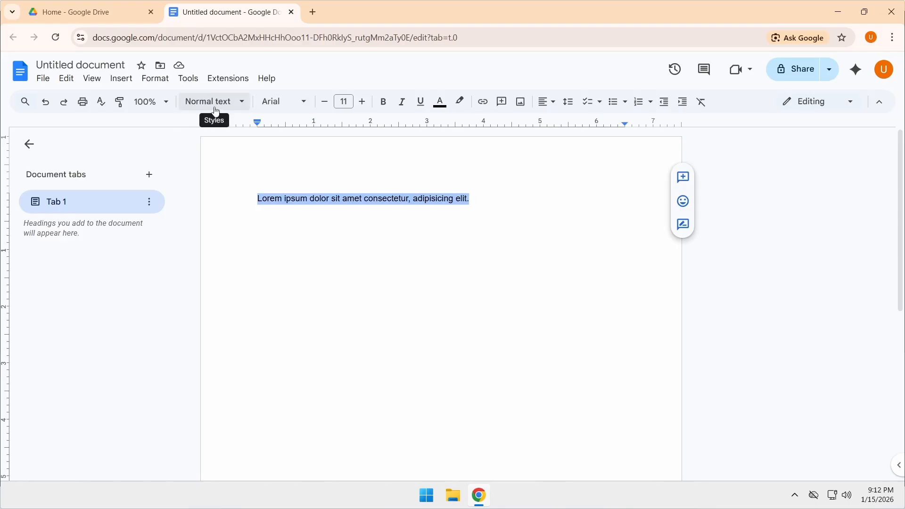
Format the selected Lorem ipsum sentence in Roboto Normal at font size 14.
click(289, 102)
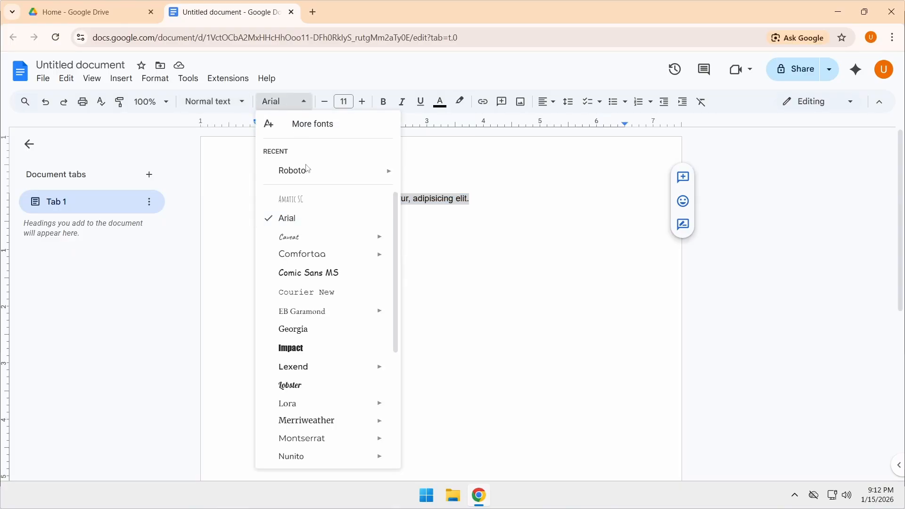
mouse_move(303, 173)
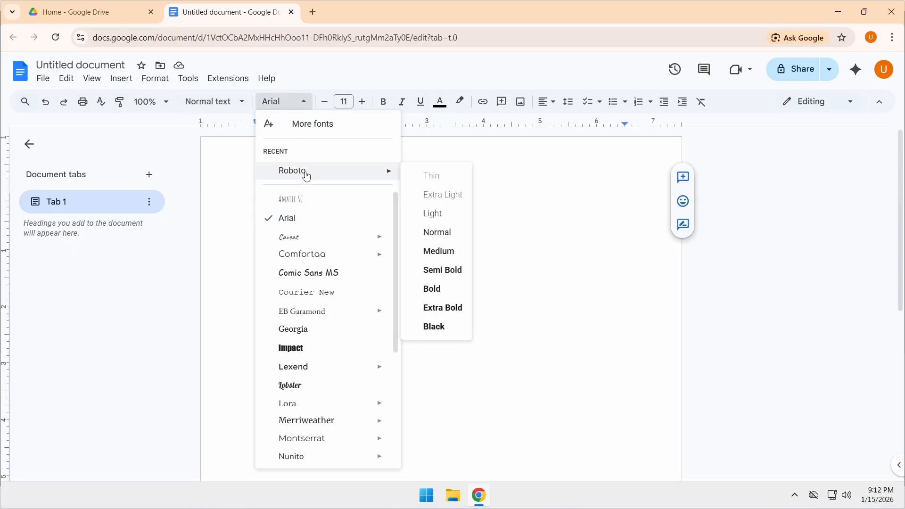
click(441, 234)
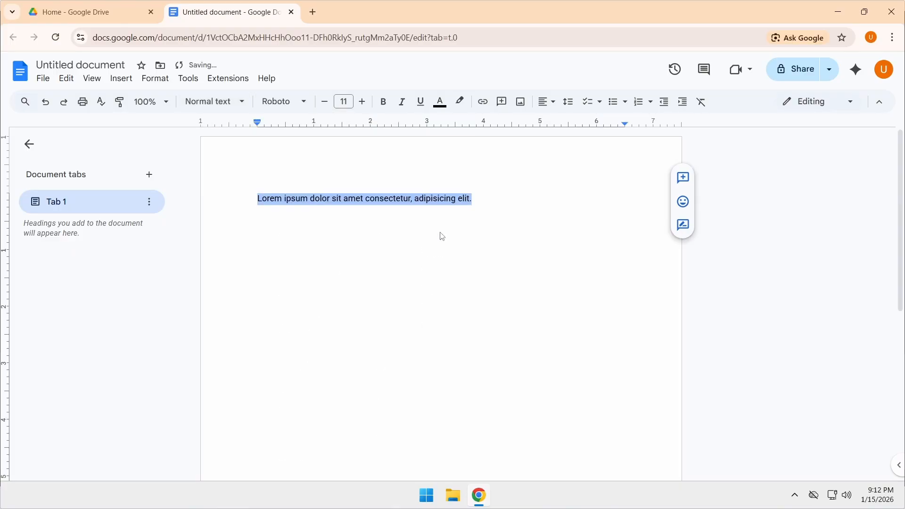
click(363, 102)
click(363, 102)
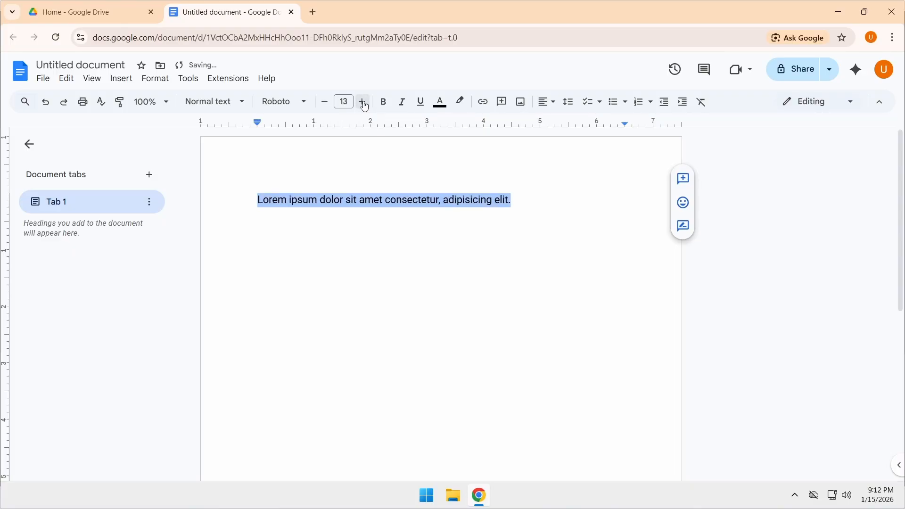
click(363, 101)
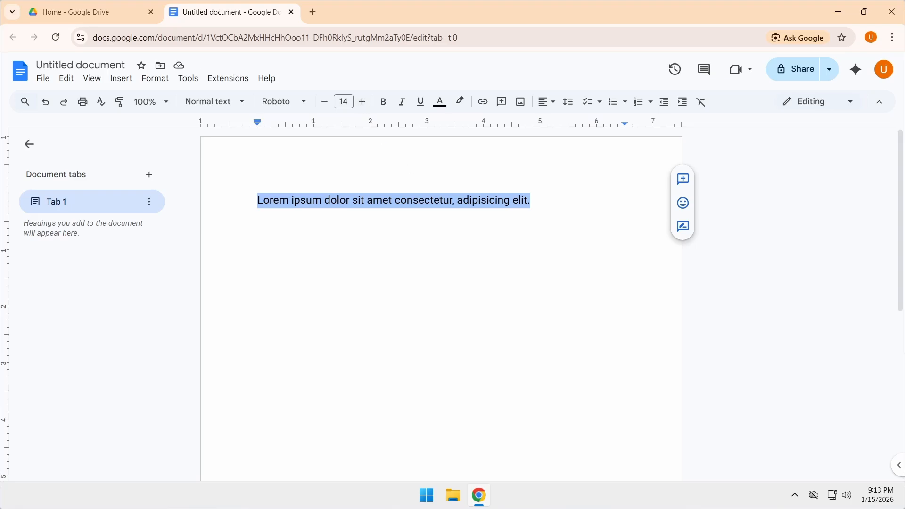
Update the Normal text style to match the selected sentence and save the document's styles as the default styles.
click(243, 110)
mouse_move(246, 136)
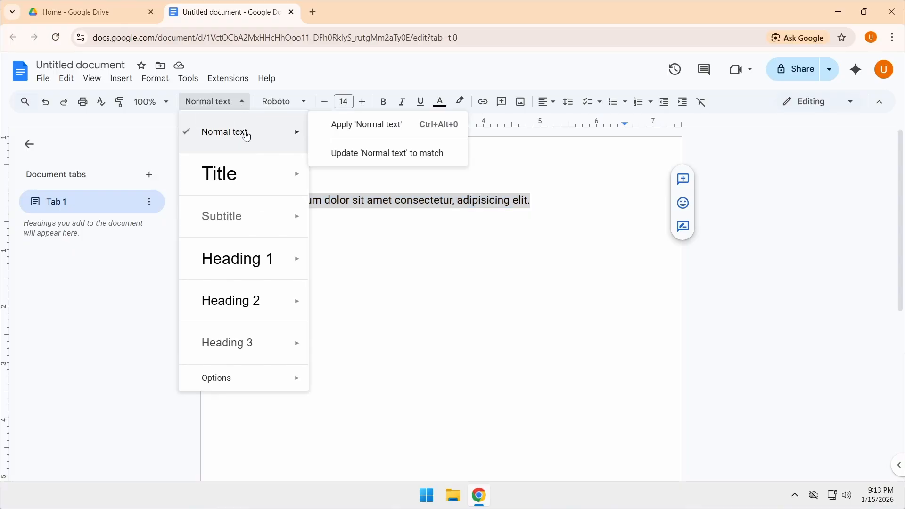
click(371, 153)
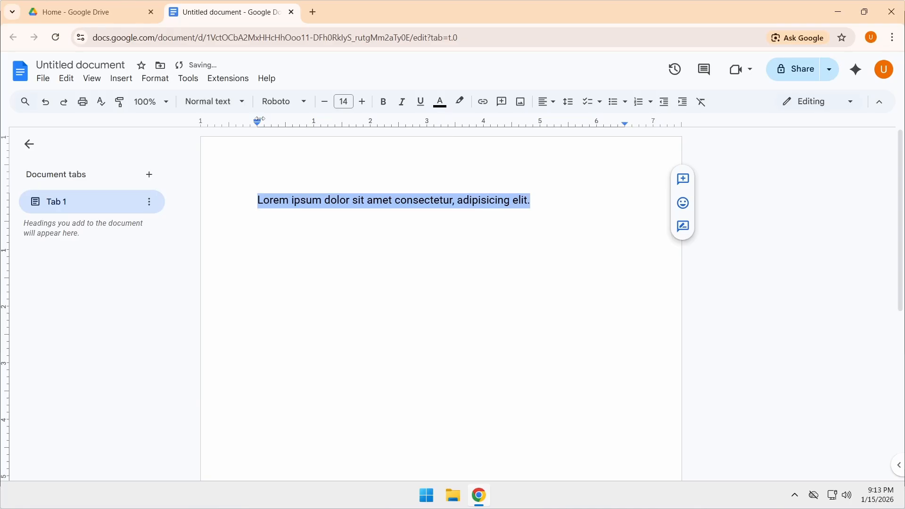
click(245, 108)
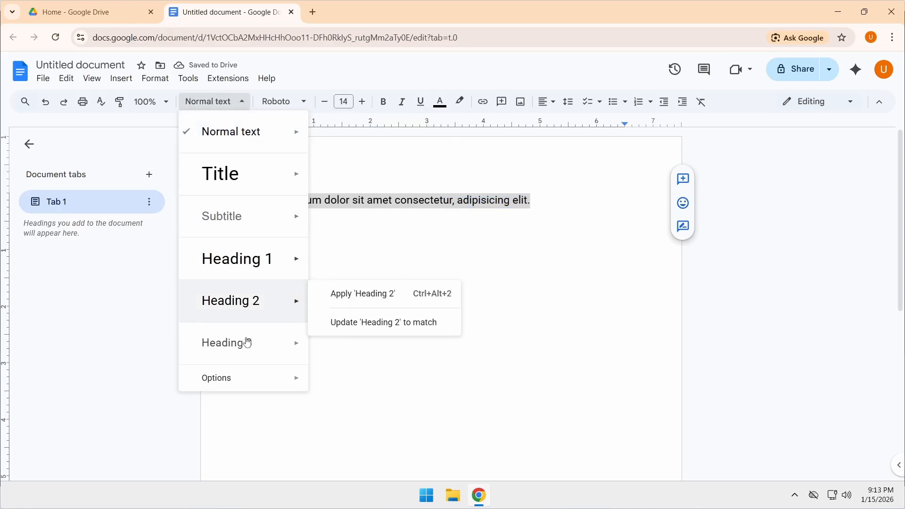
mouse_move(234, 379)
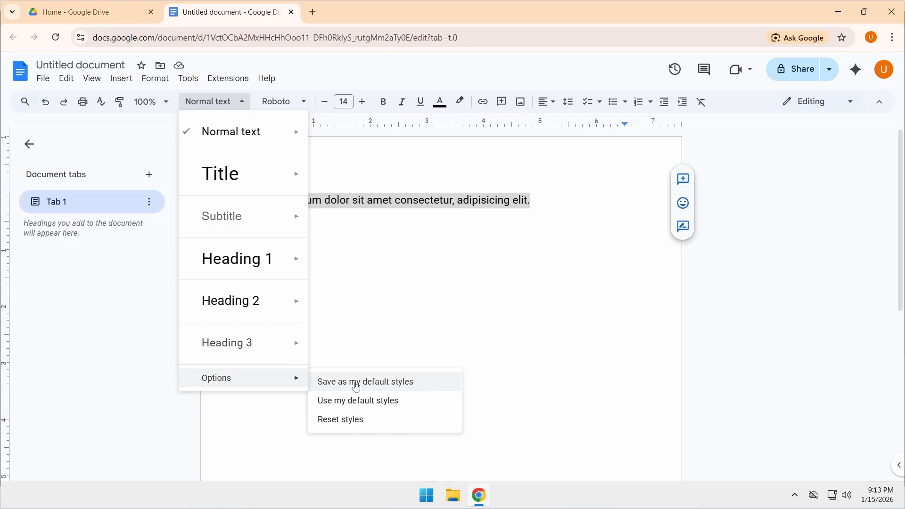
click(356, 382)
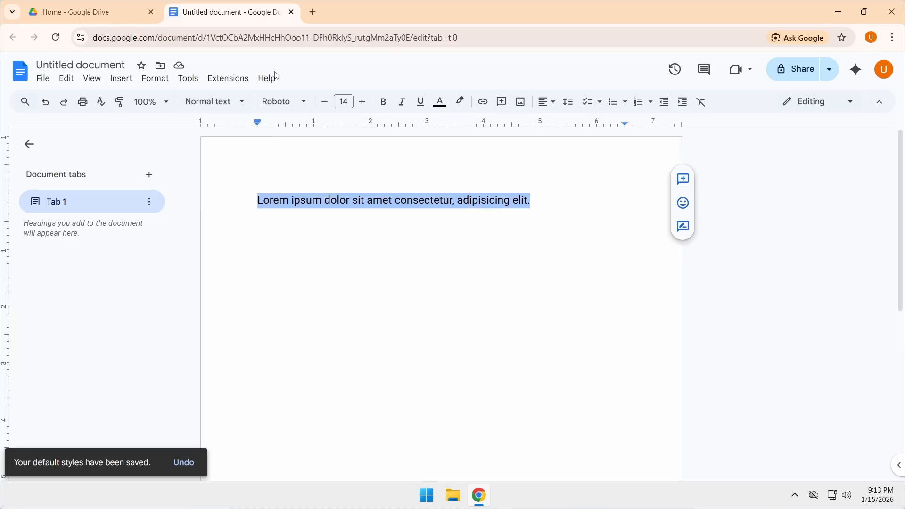
Create a new blank document and enter "sdfsdfsdfasdfdf" as its first line, followed by a line break.
click(312, 12)
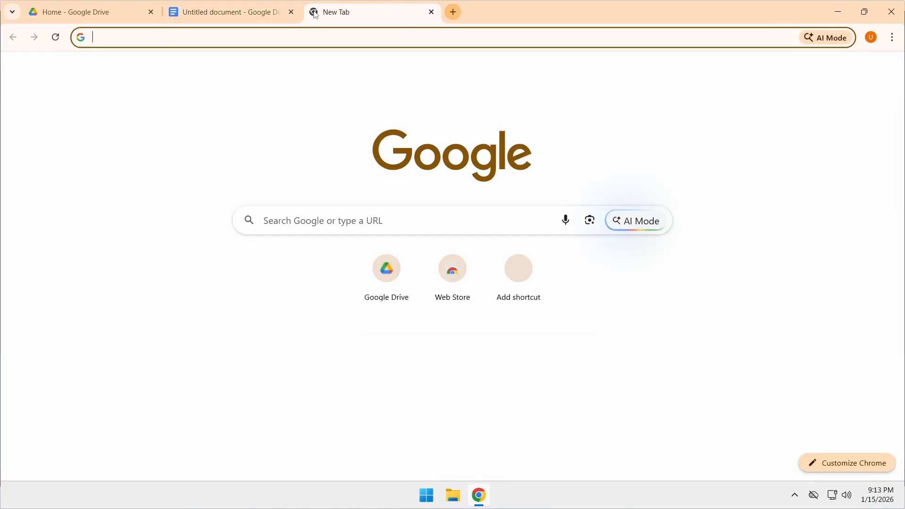
click(432, 12)
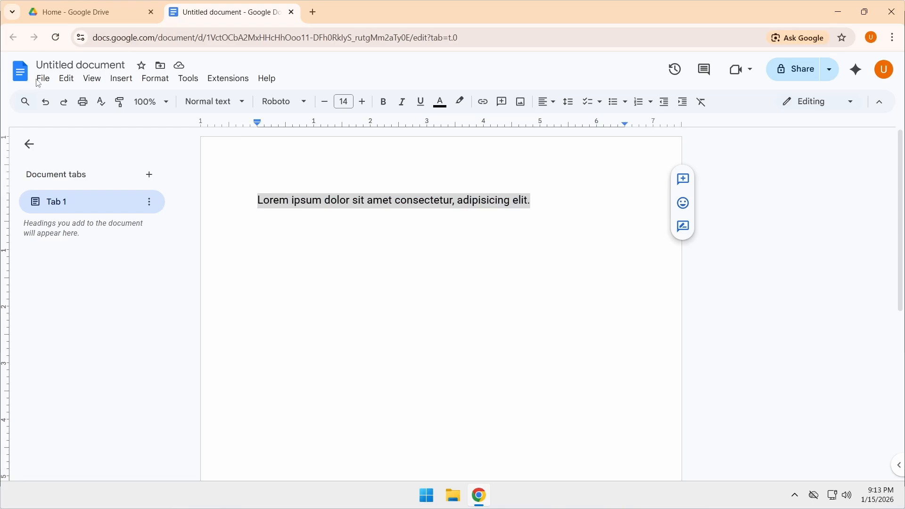
click(42, 79)
mouse_move(51, 98)
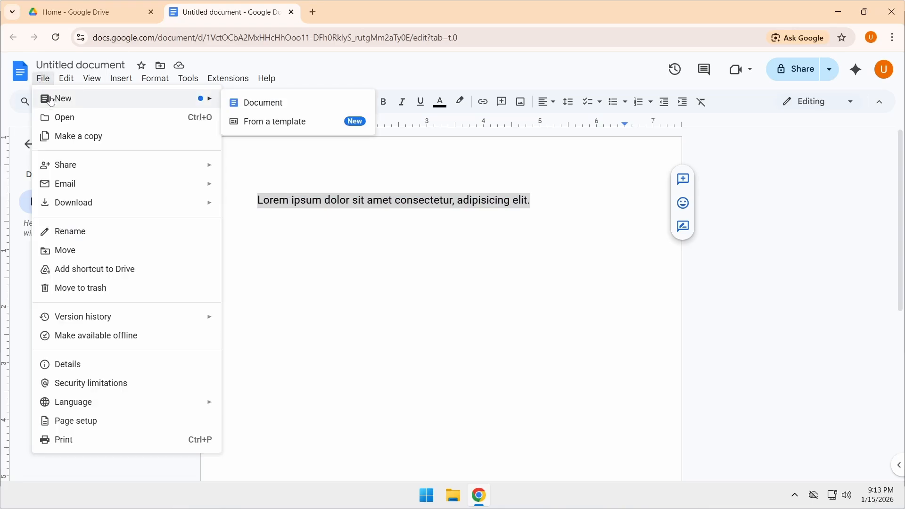
click(246, 112)
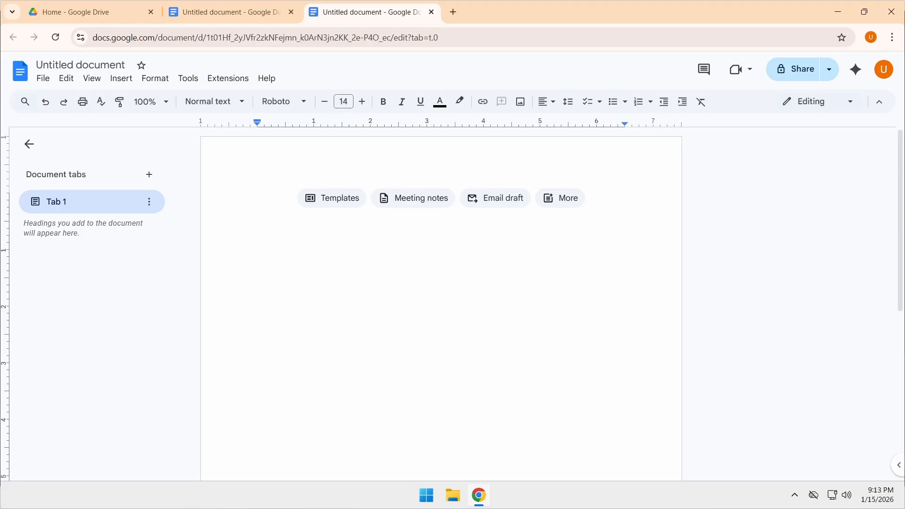
text(sdfsdfsdfasdfdf)
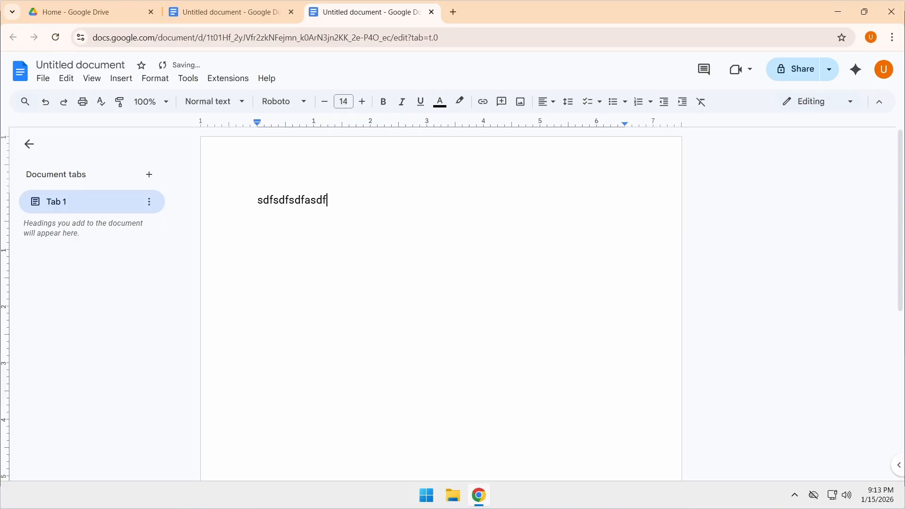
key(Return)
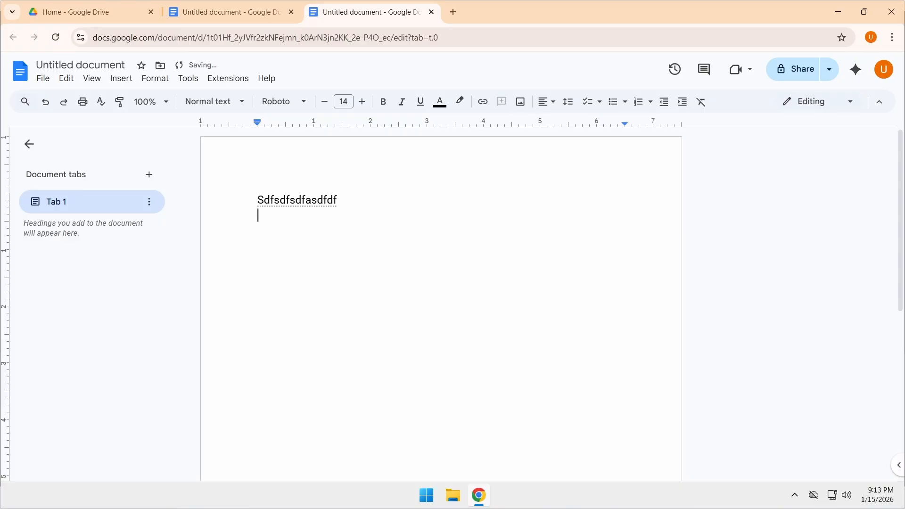
Apply the Title style to the second line and make its text "Lorem ipsum dolor sit amet consectetur, adipisicing elit.".
click(239, 105)
mouse_move(238, 166)
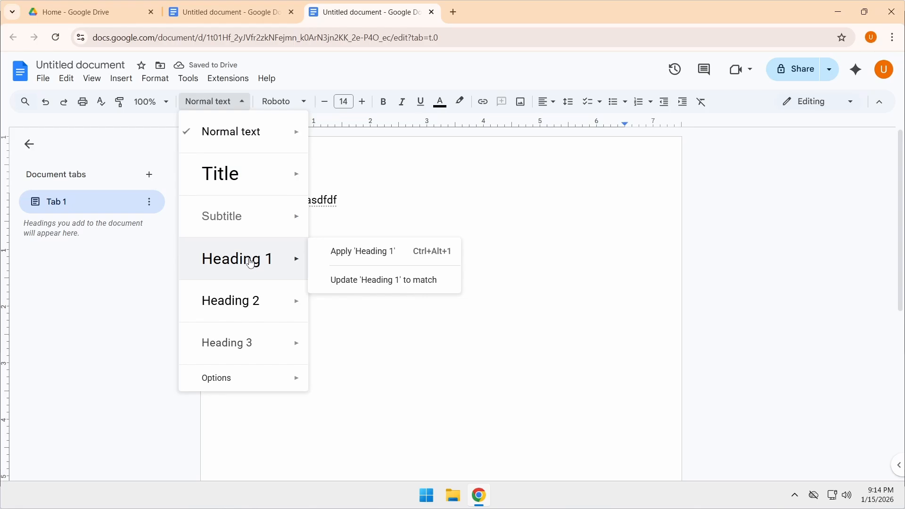
click(238, 187)
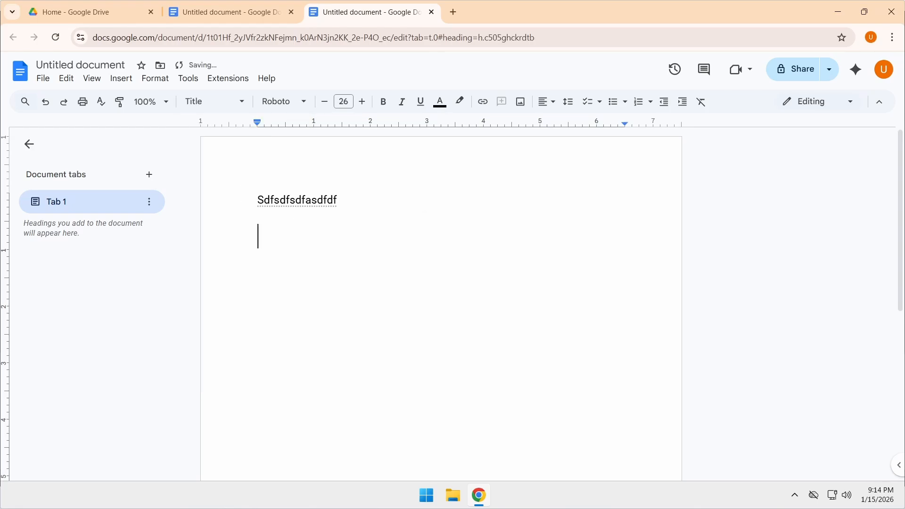
text(sdfsdfsd)
key(Home)
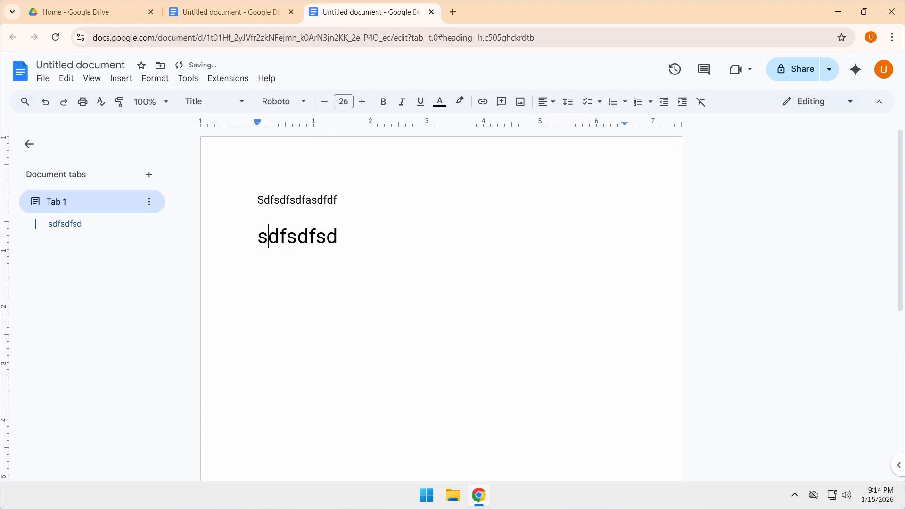
key(shift+End)
text(Lorem ipsum dolor sit amet consectetur, adipisicing elit.)
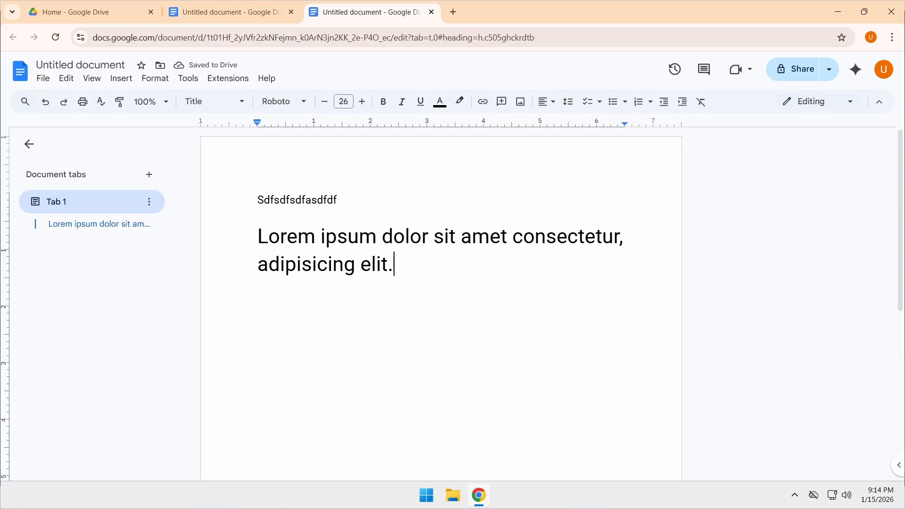
Format the whole Lorem ipsum title in the Impact font at size 24.
mouse_move(258, 237)
mouse_down()
mouse_move(388, 265)
mouse_move(295, 265)
mouse_move(257, 237)
mouse_up()
click(395, 265)
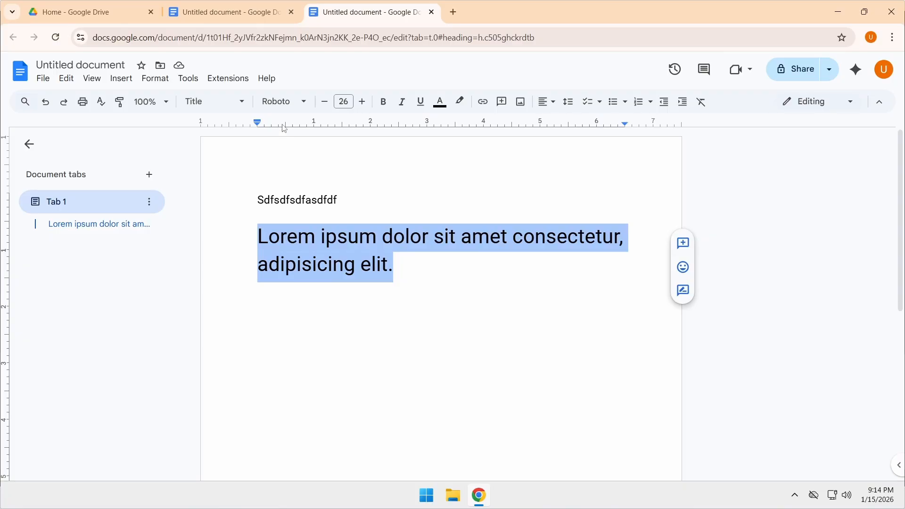
click(303, 104)
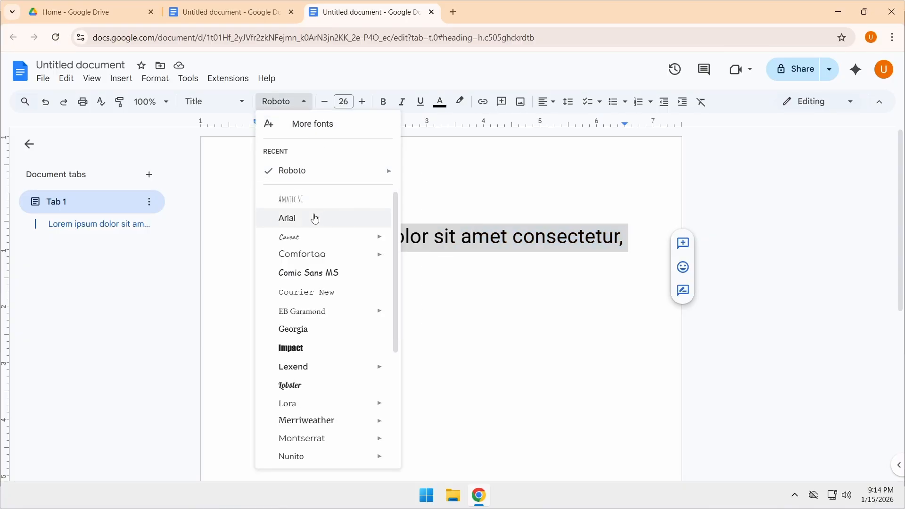
click(301, 347)
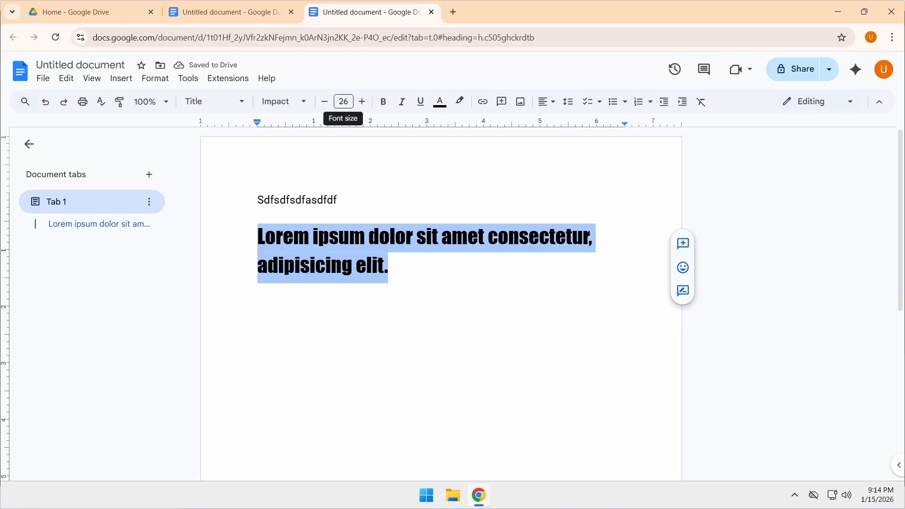
click(326, 102)
click(326, 102)
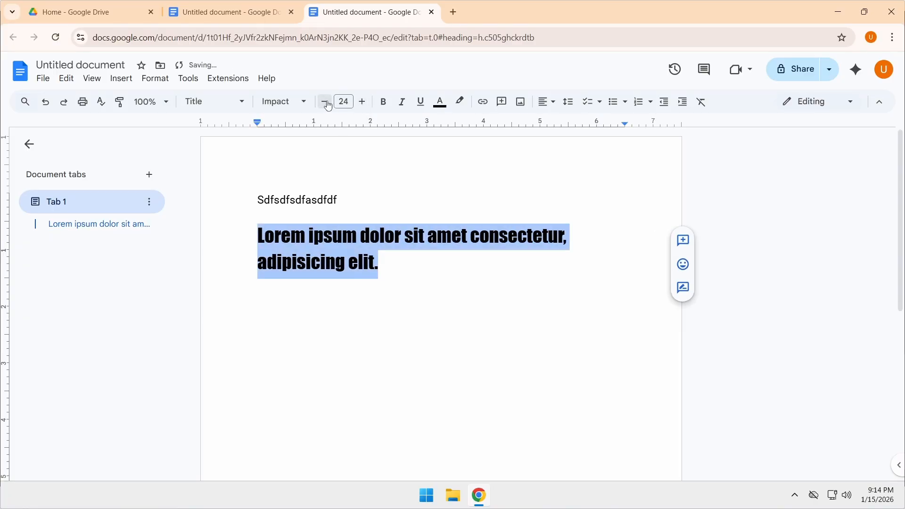
Update the Title style to match the selected title text and save the styles as the default styles.
click(243, 108)
mouse_move(270, 171)
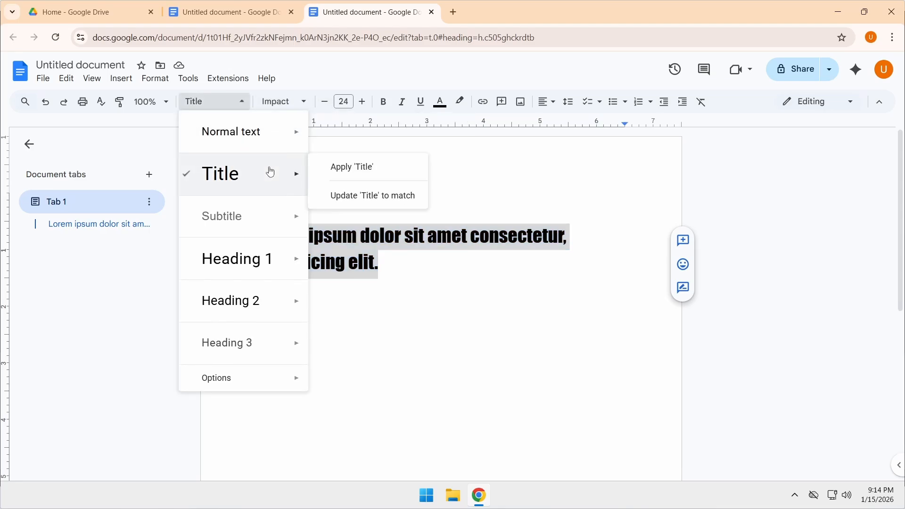
click(237, 100)
click(239, 100)
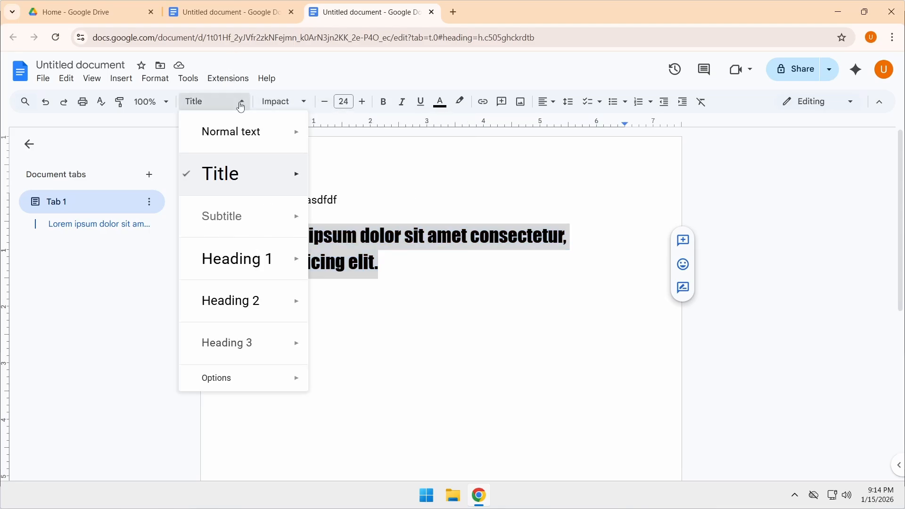
mouse_move(259, 165)
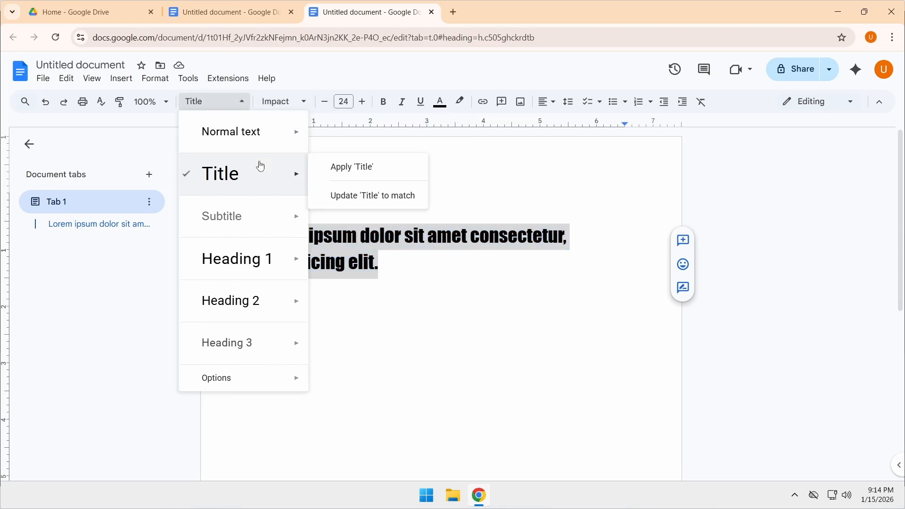
click(372, 195)
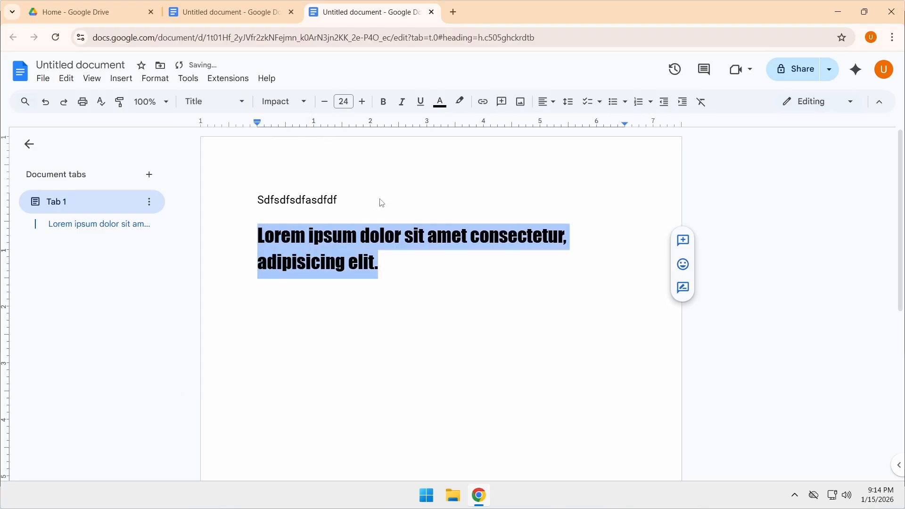
click(242, 101)
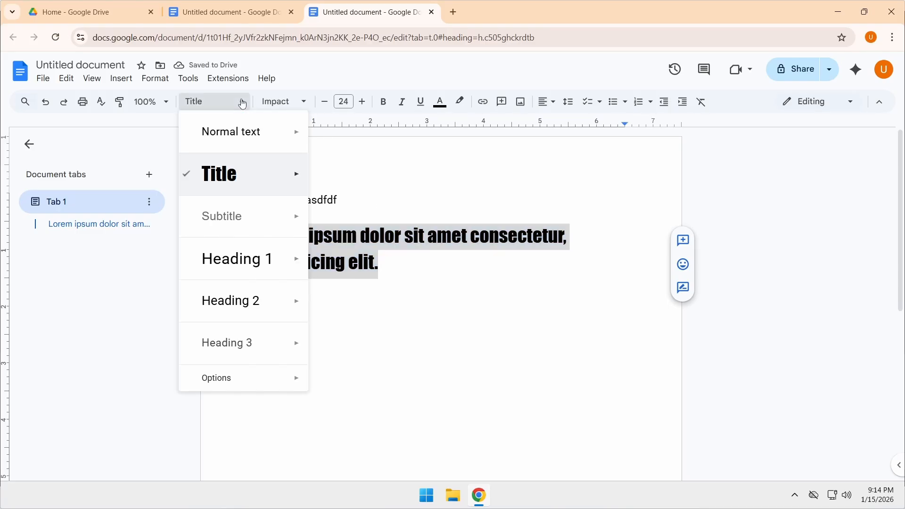
mouse_move(256, 381)
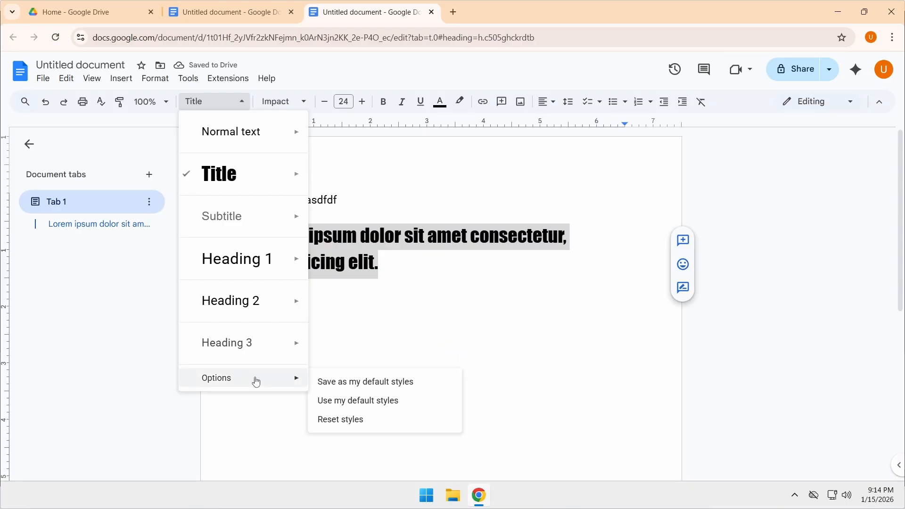
click(361, 384)
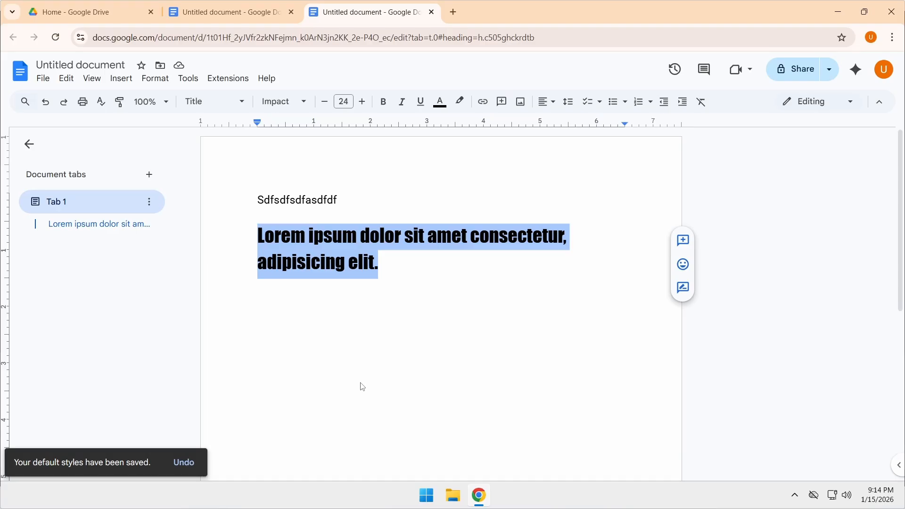
Create another blank document and enter "sdfsdfsdfsdfsdfsdf" as its first line, followed by a line break.
click(43, 79)
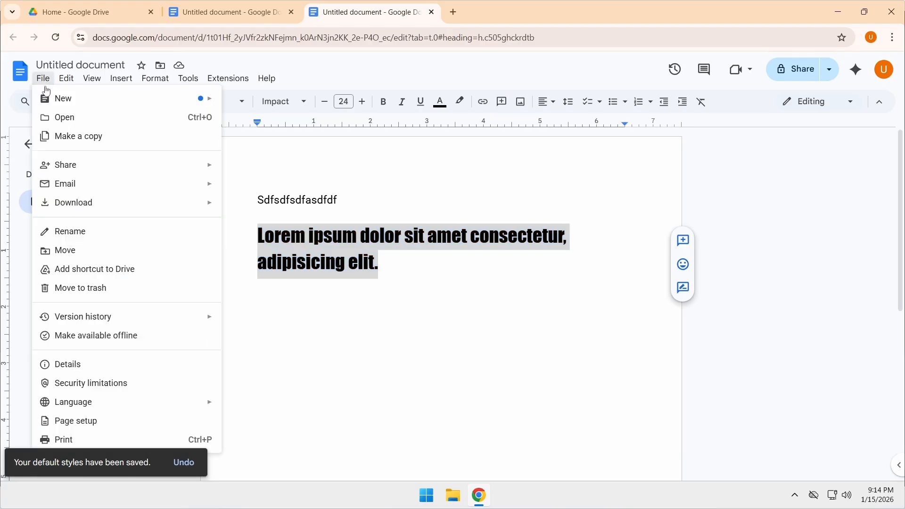
mouse_move(52, 100)
click(239, 102)
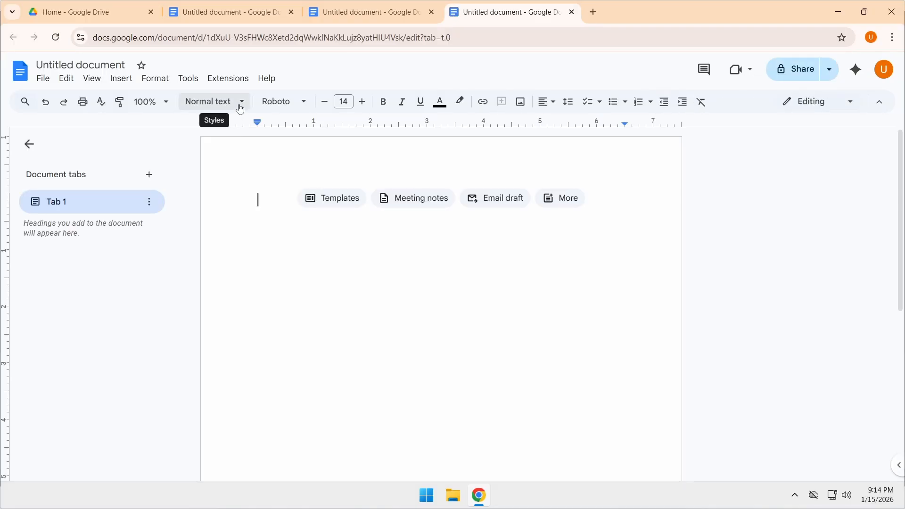
text(sdfsdfsdfsdfsdfsdf)
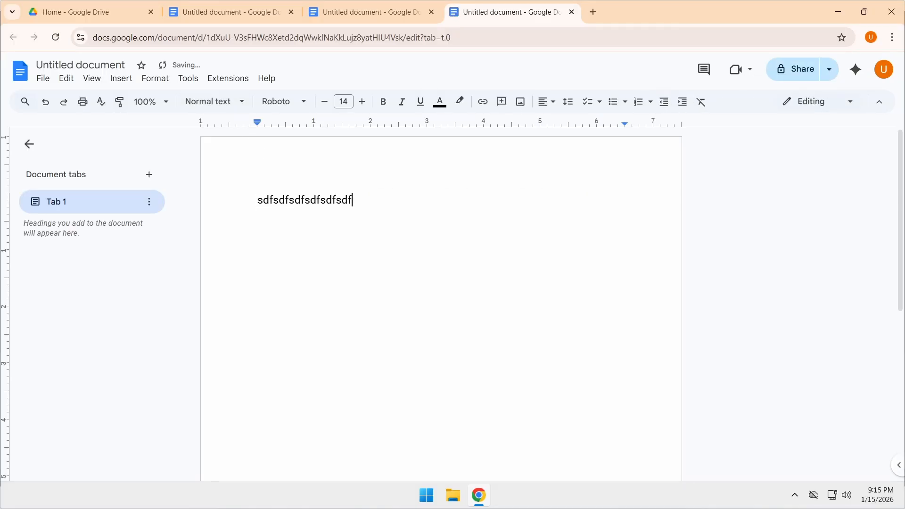
key(Return)
Apply the Title style to the second line and enter "sdfsdfsdfsdfsdfsdf" as its text.
click(214, 102)
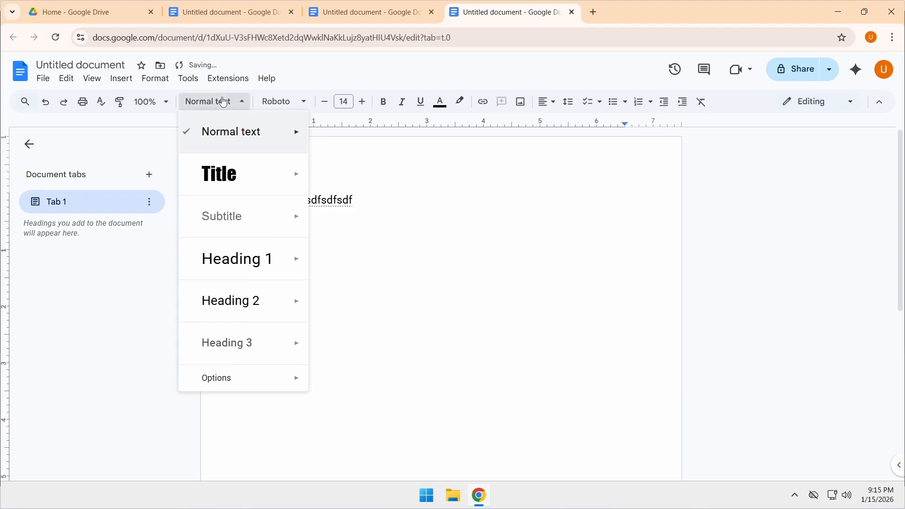
click(218, 175)
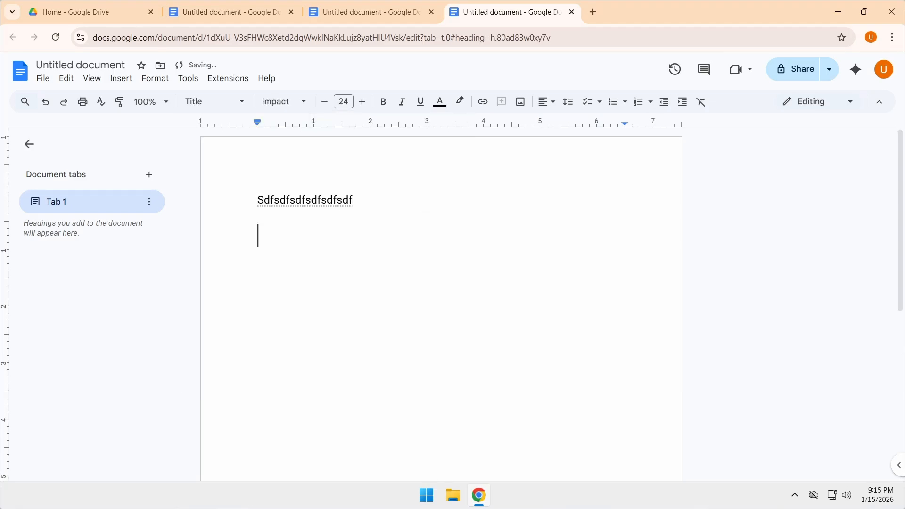
text(sdfsdfsdfsdfsdfsdf)
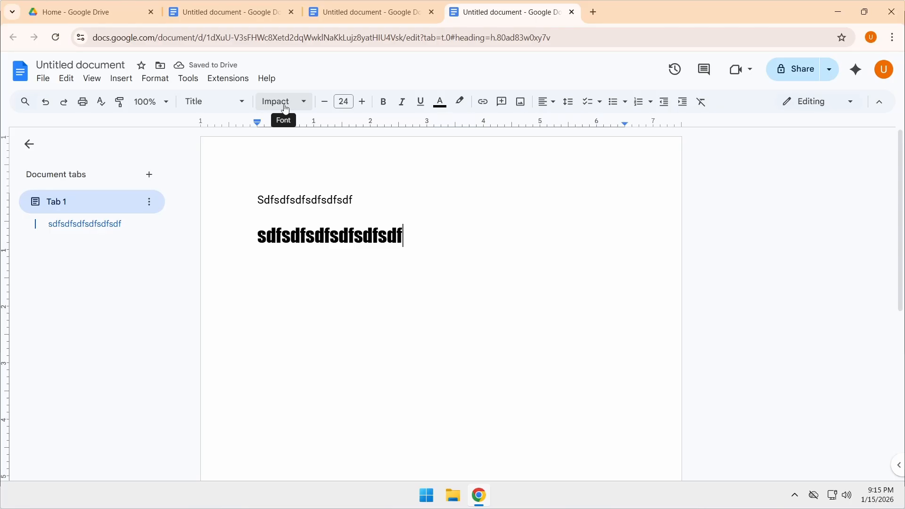
click(244, 104)
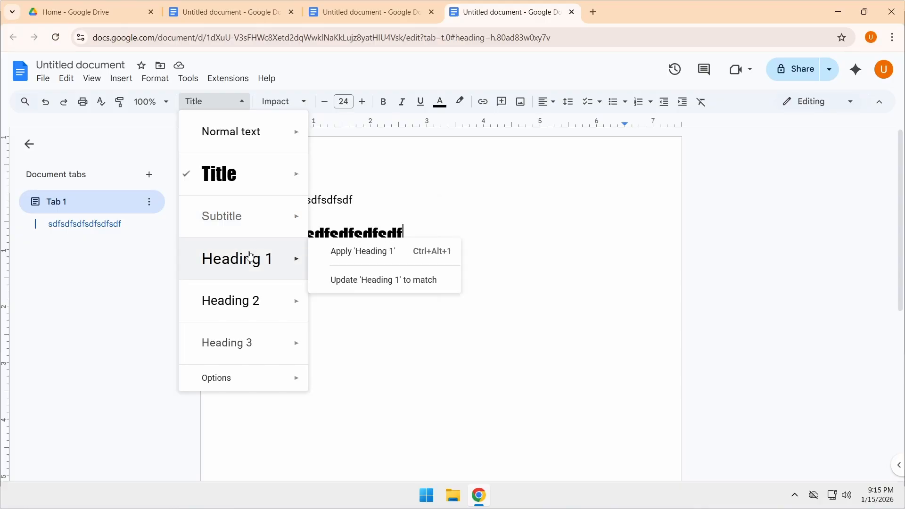
mouse_move(248, 300)
click(418, 237)
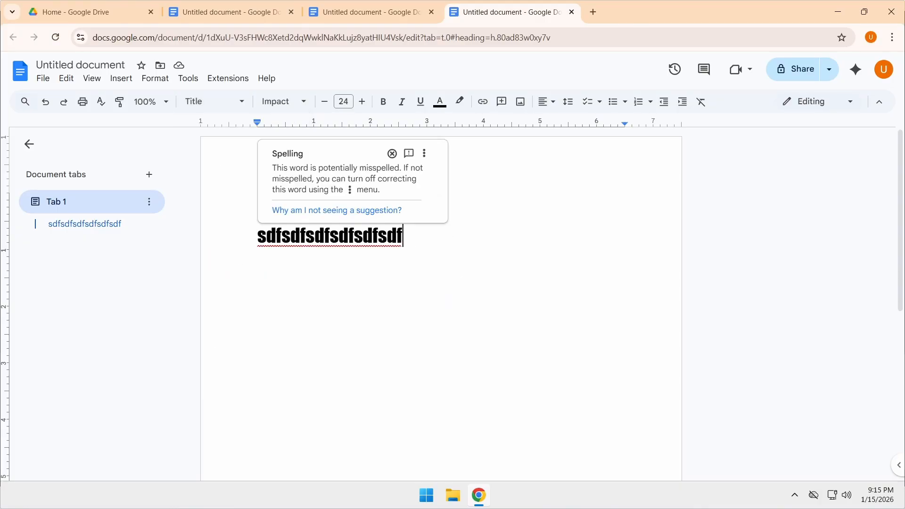
Reset the document's styles to the original Google Docs ones and save them as the default styles.
click(257, 236)
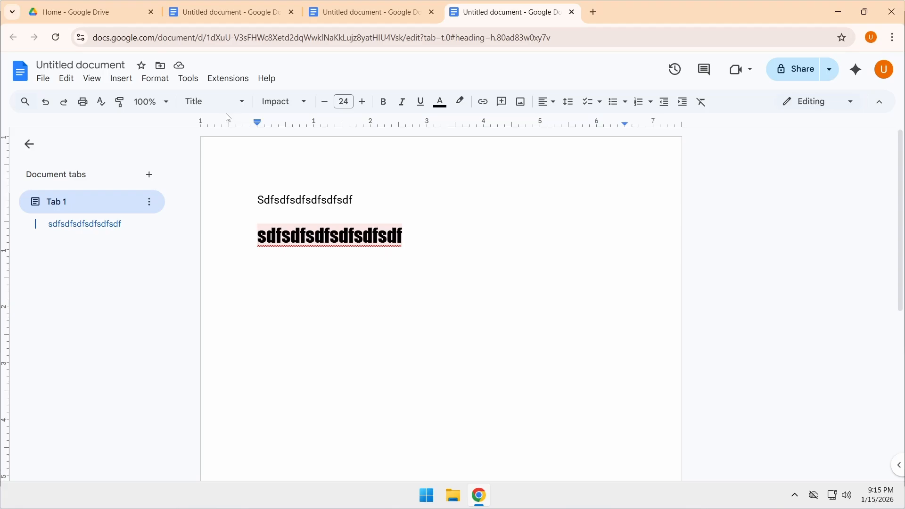
click(238, 103)
mouse_move(250, 375)
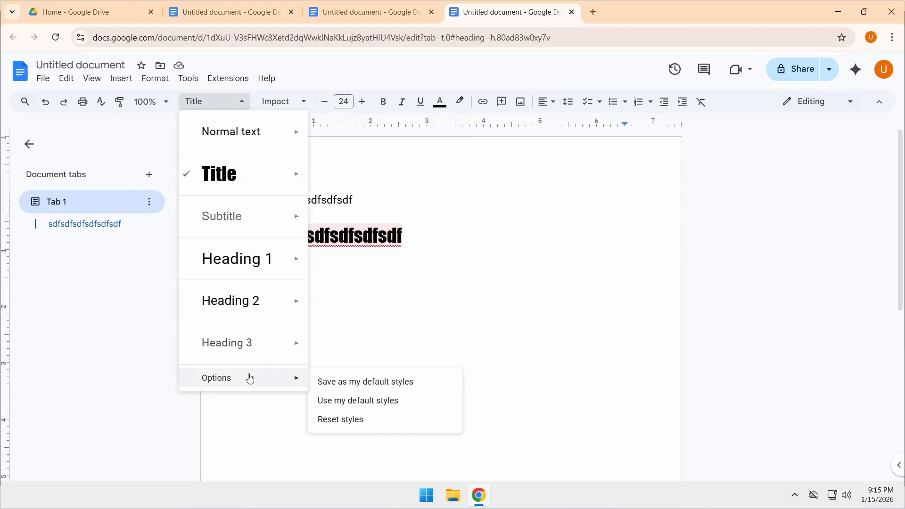
click(350, 421)
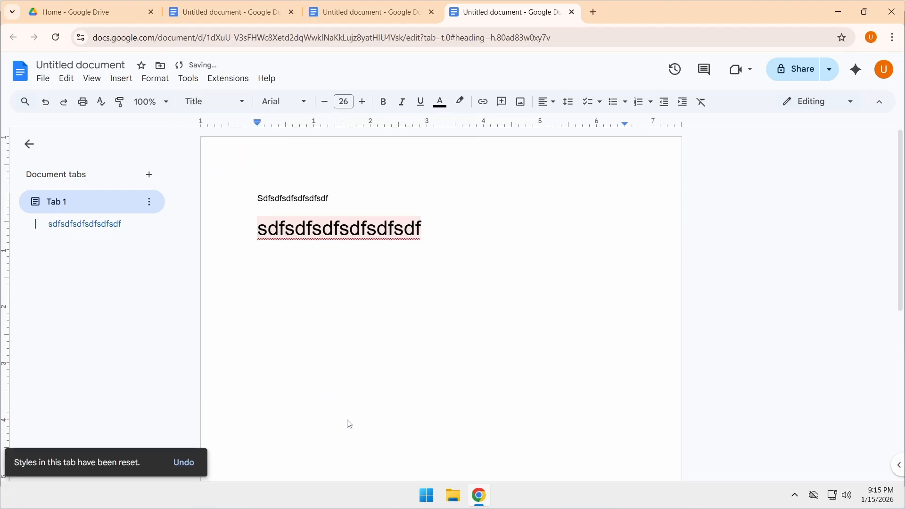
click(203, 104)
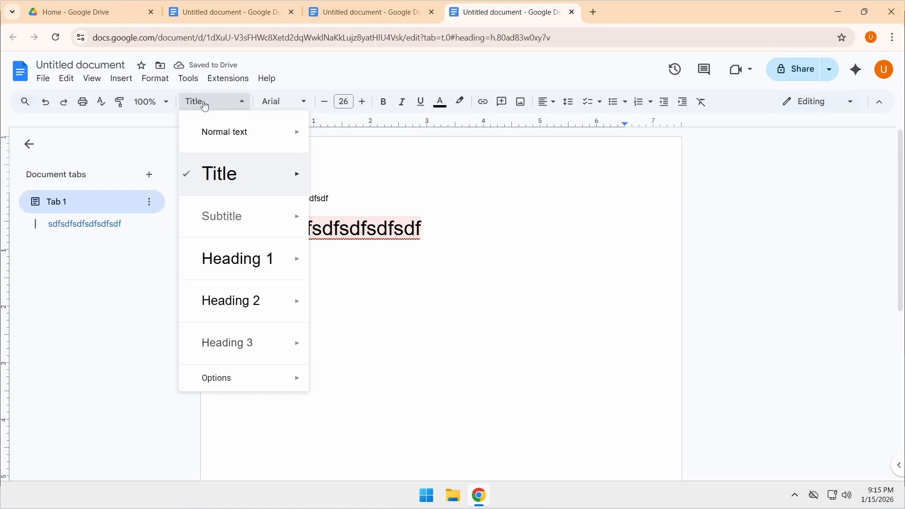
mouse_move(283, 378)
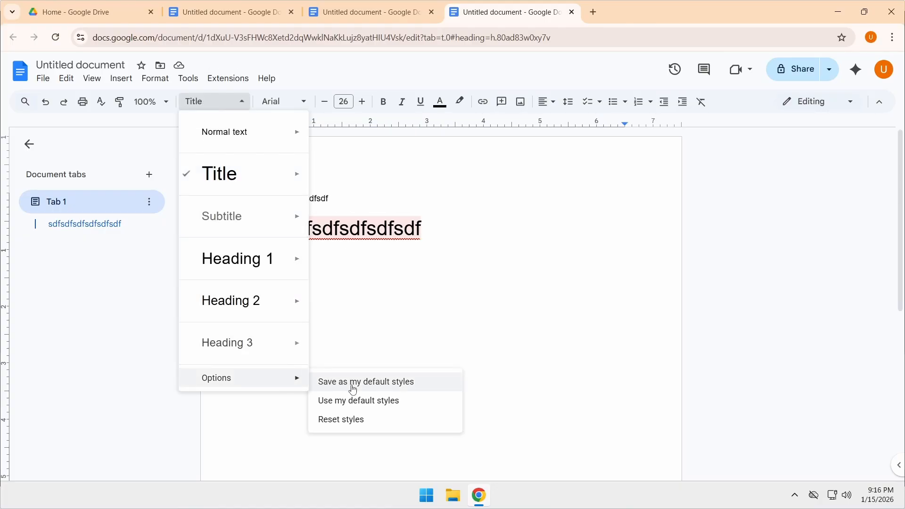
click(353, 389)
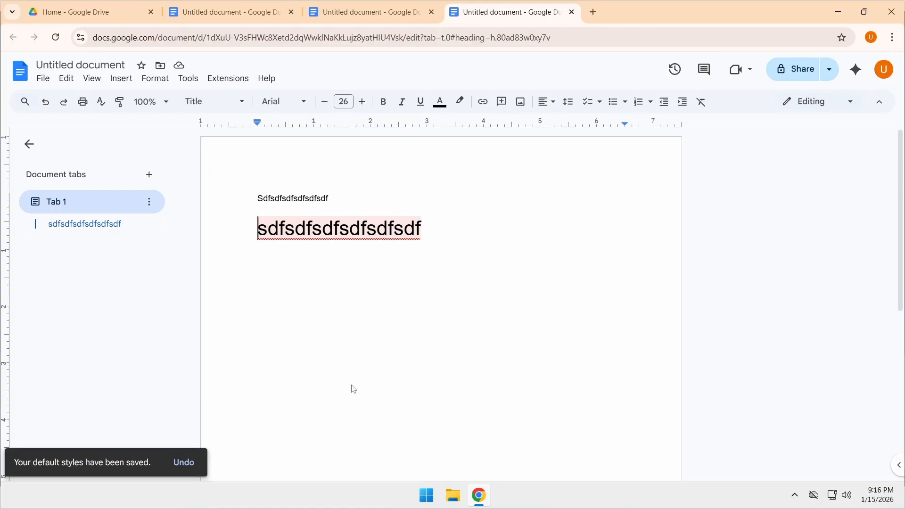
Create a new blank document to check the restored default styles.
click(340, 229)
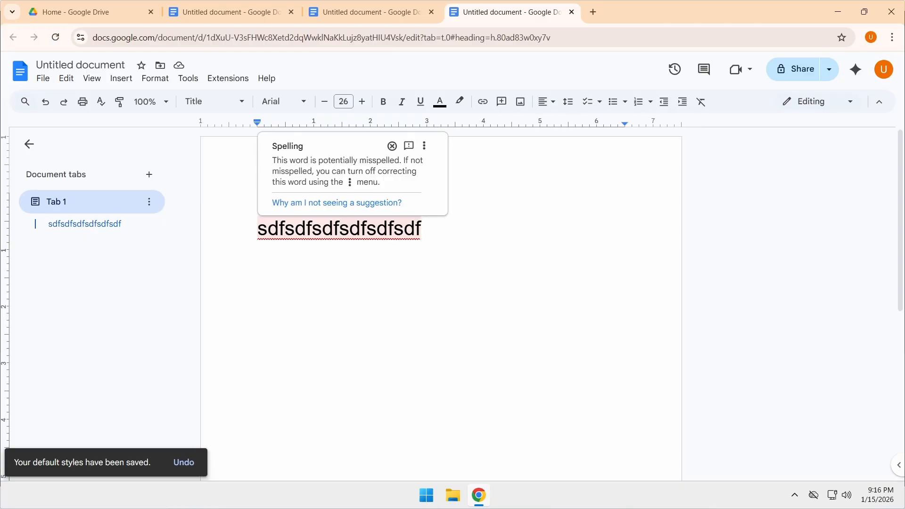
double_click(452, 241)
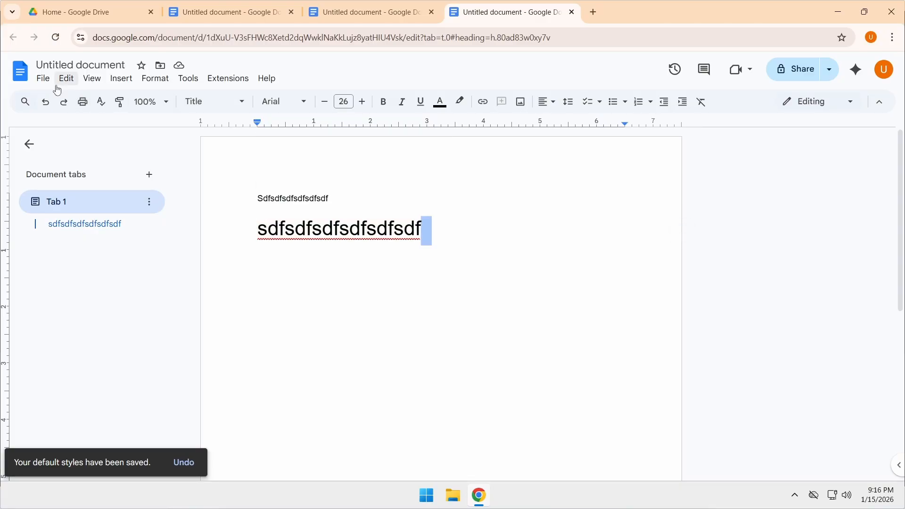
click(43, 78)
mouse_move(61, 101)
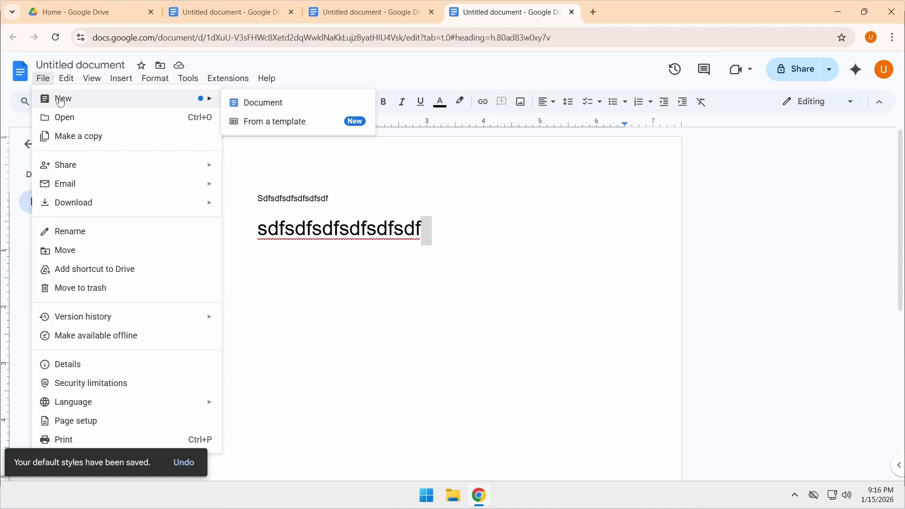
click(246, 105)
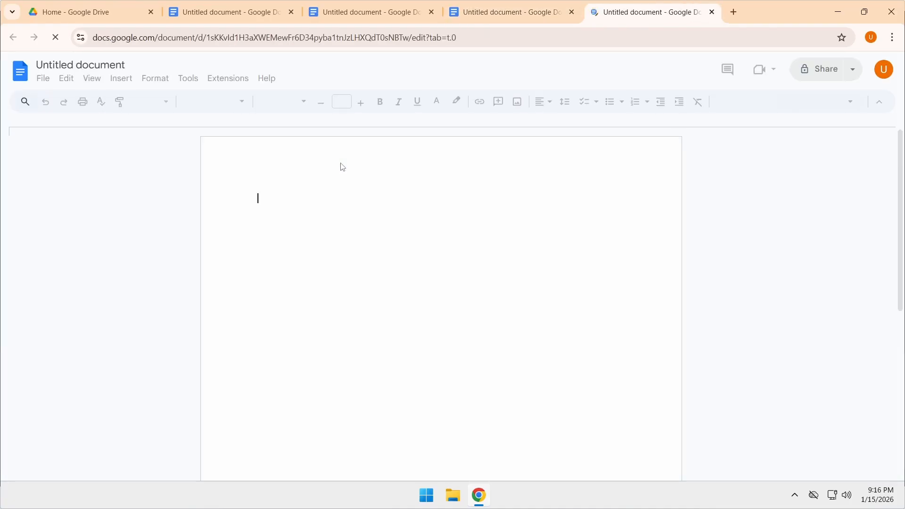